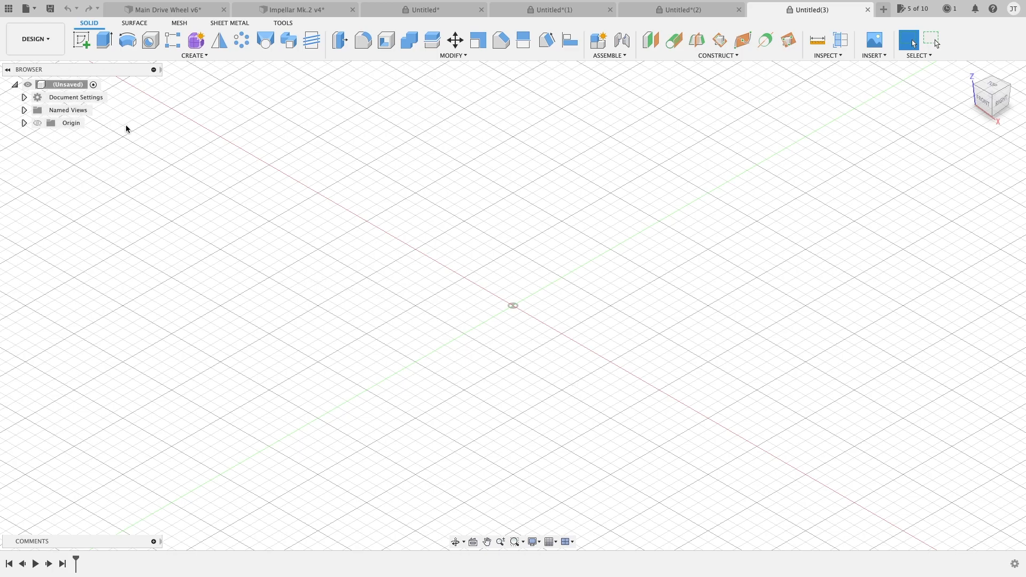
Review the unit types available for the document in its settings, and close the units dialog without applying a change.
left_click(24, 97)
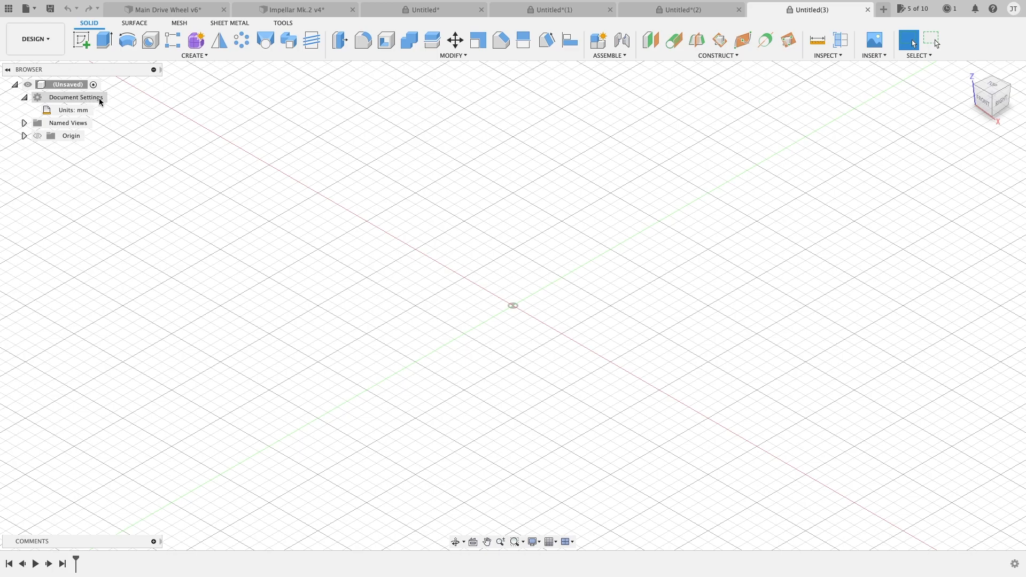
mouse_move(70, 110)
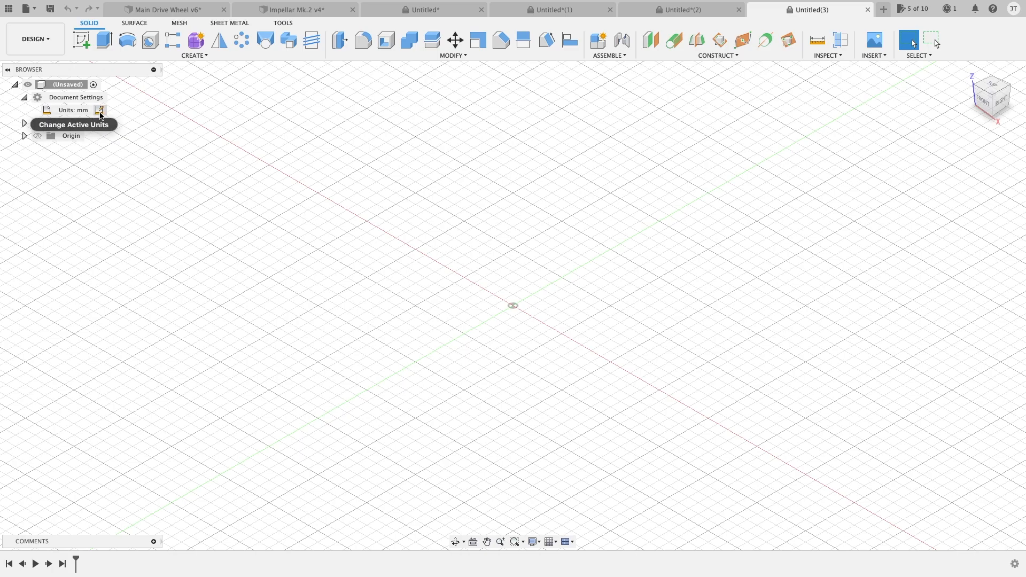
left_click(100, 111)
left_click_drag(707, 190, 486, 168)
left_click(550, 183)
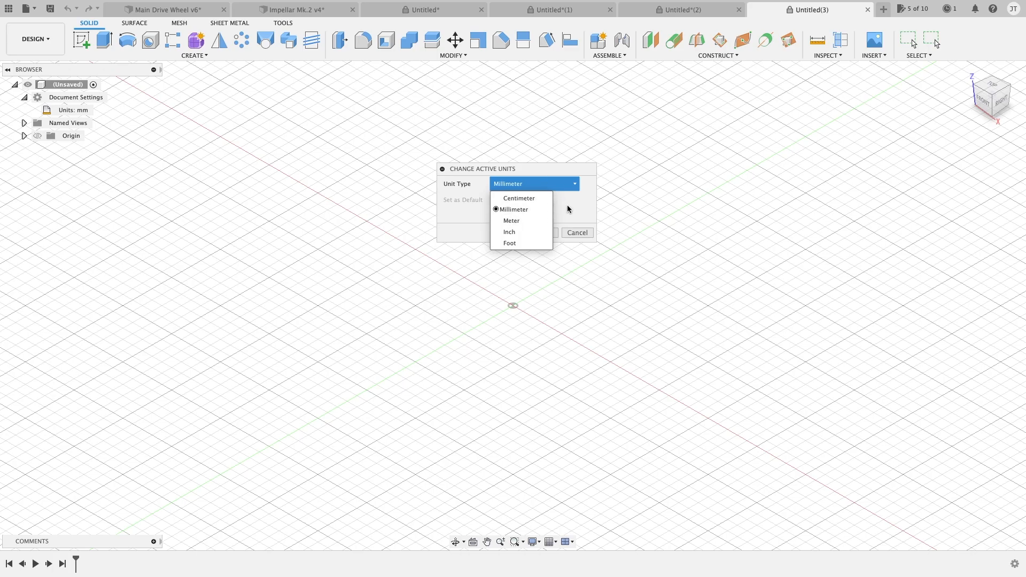
left_click(564, 233)
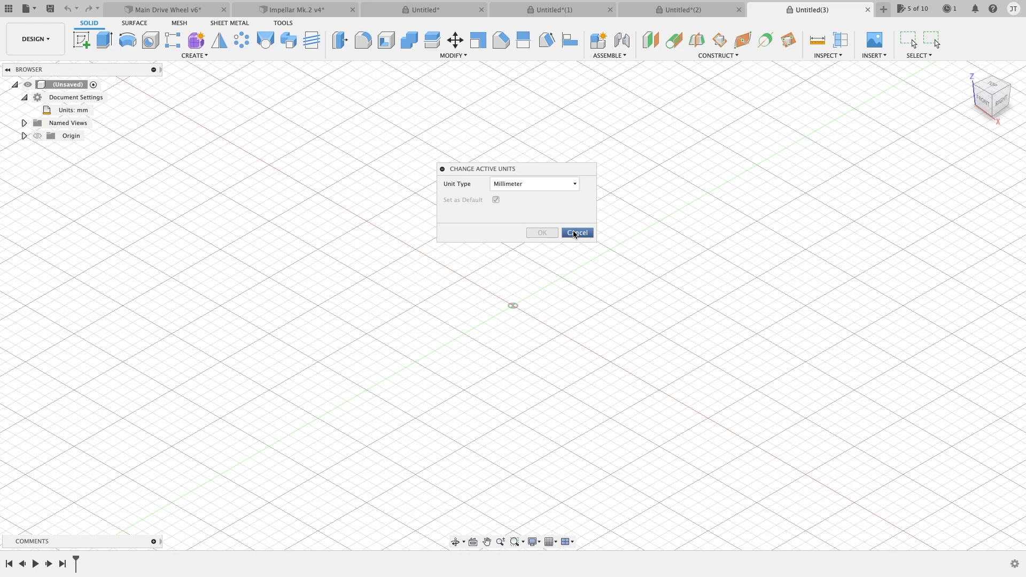
left_click(574, 233)
left_click(24, 98)
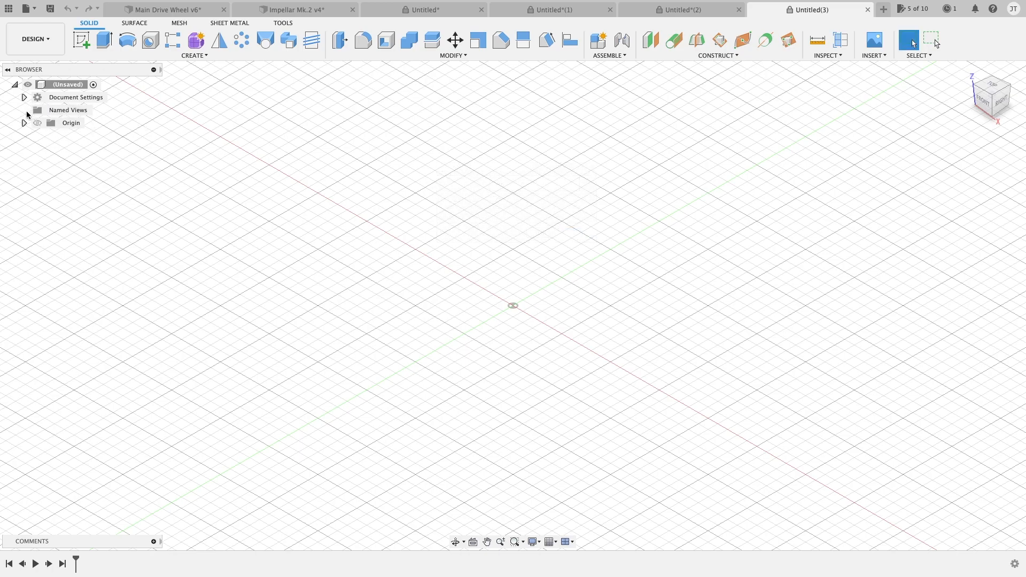
Show the document's named views and switch to the TOP view.
left_click(25, 110)
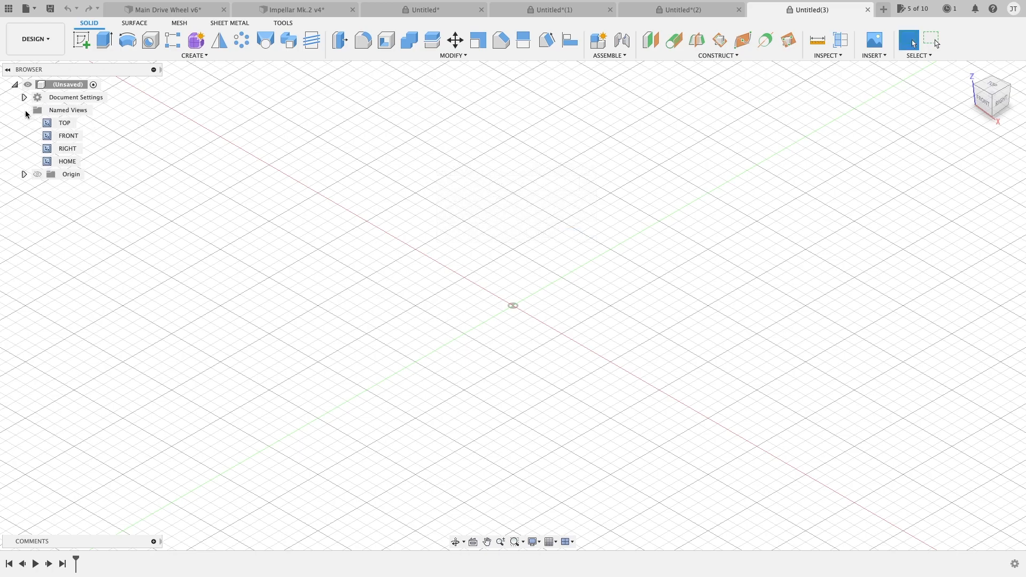
double_click(64, 123)
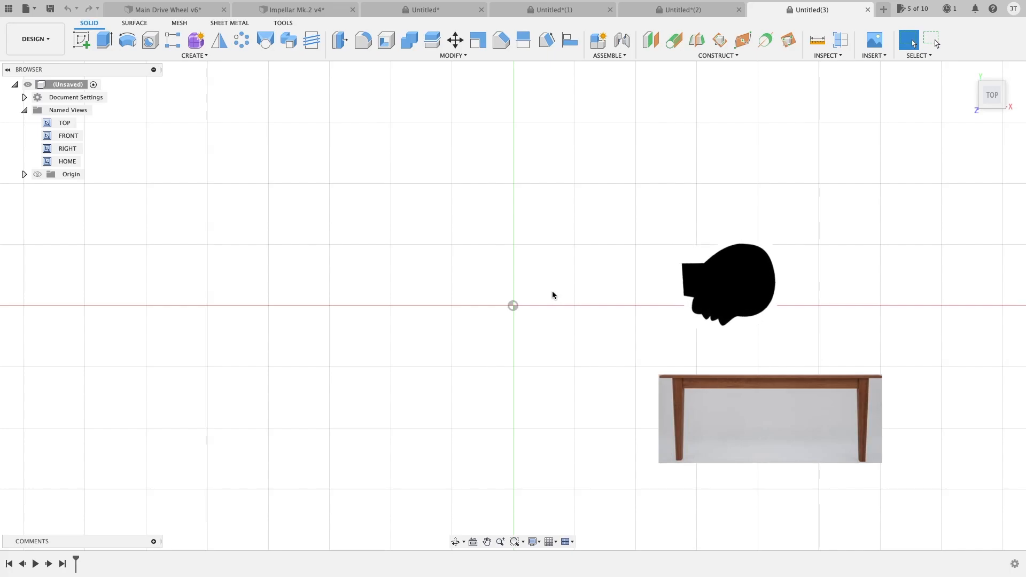
Try saving the current top orientation as a new named view, and undo its creation.
right_click(75, 114)
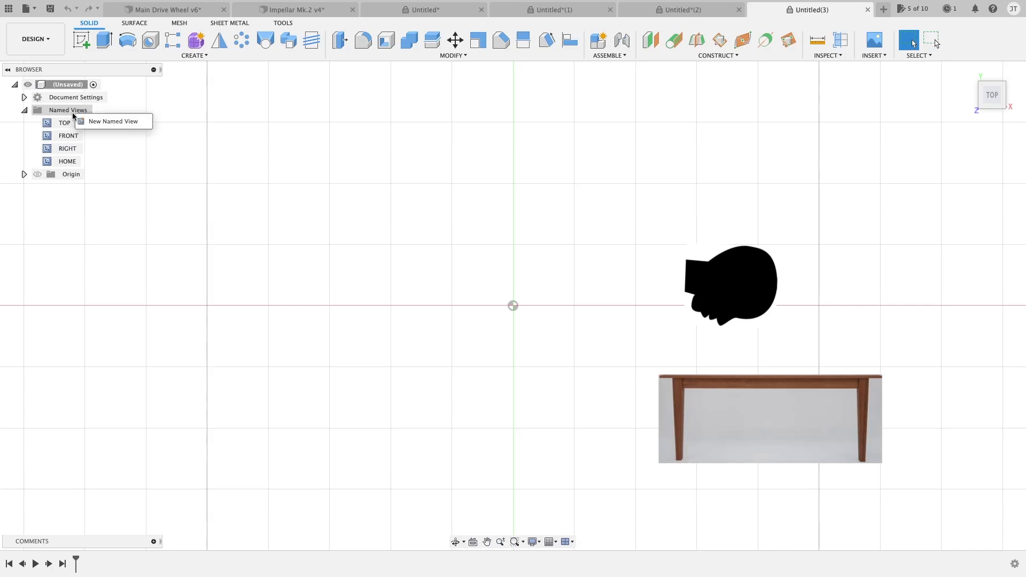
left_click(113, 122)
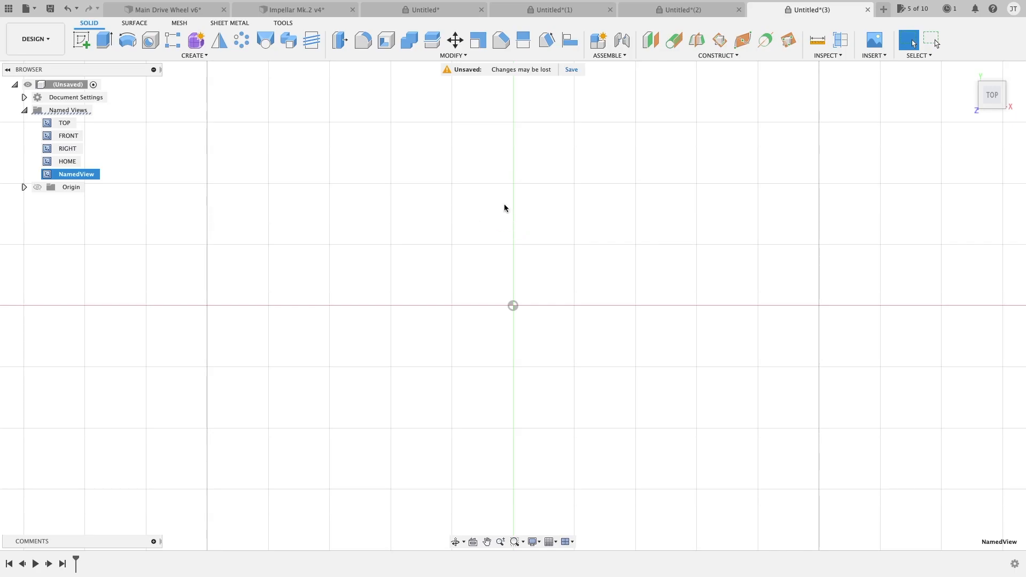
key("super+z")
left_click(26, 111)
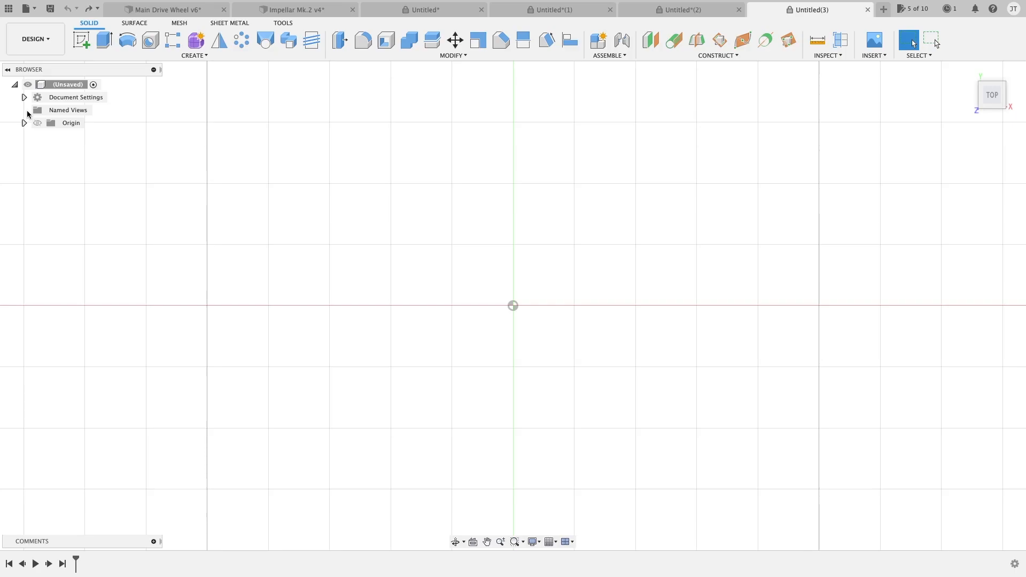
Reorient the view to the isometric corner between the top, front and right faces, keeping the origin in sight.
left_click(25, 110)
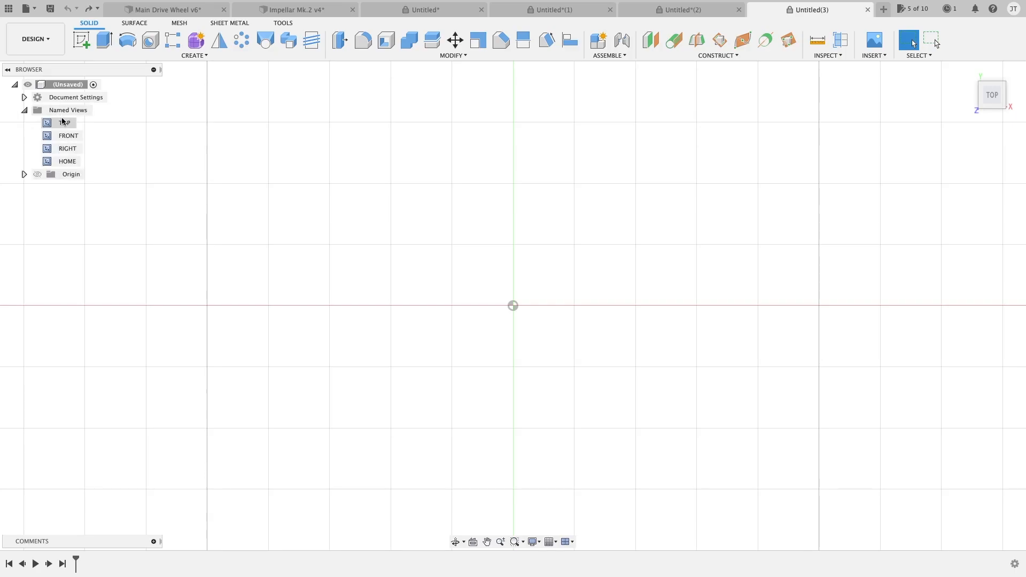
left_click(994, 109)
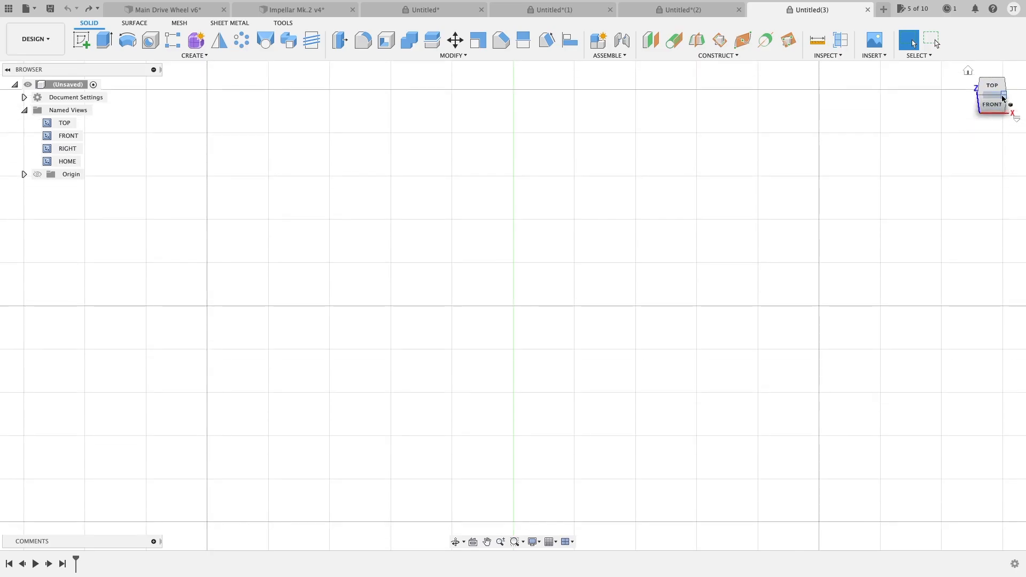
left_click(1003, 97)
scroll(617, 214, "down", 5)
middle_click_drag(617, 209, 523, 332)
scroll(526, 264, "down", 2)
scroll(514, 199, "up", 5)
middle_click_drag(523, 200, 524, 181)
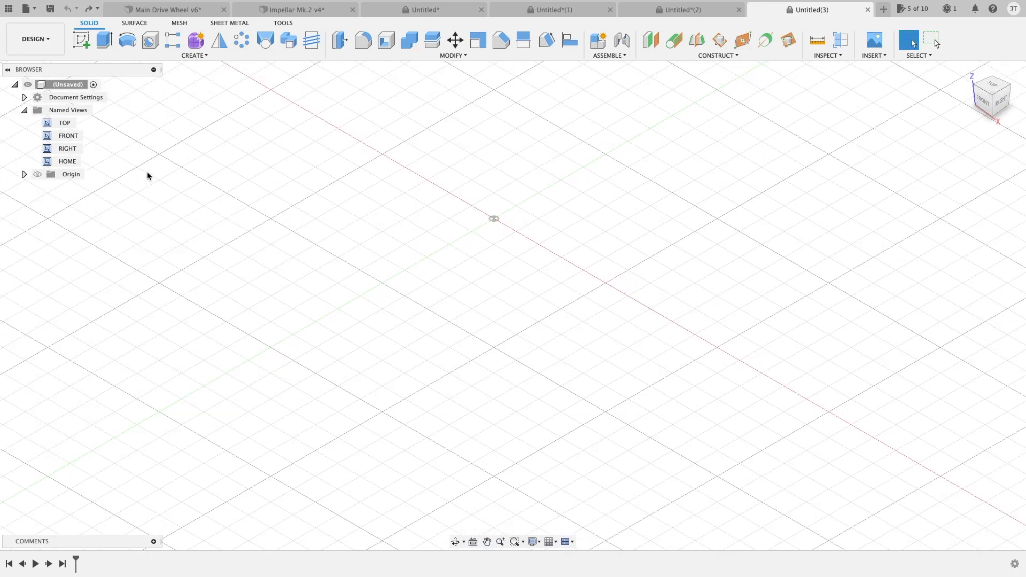
Collapse the named views and expand the Origin folder to examine its point, axes and planes.
left_click(24, 110)
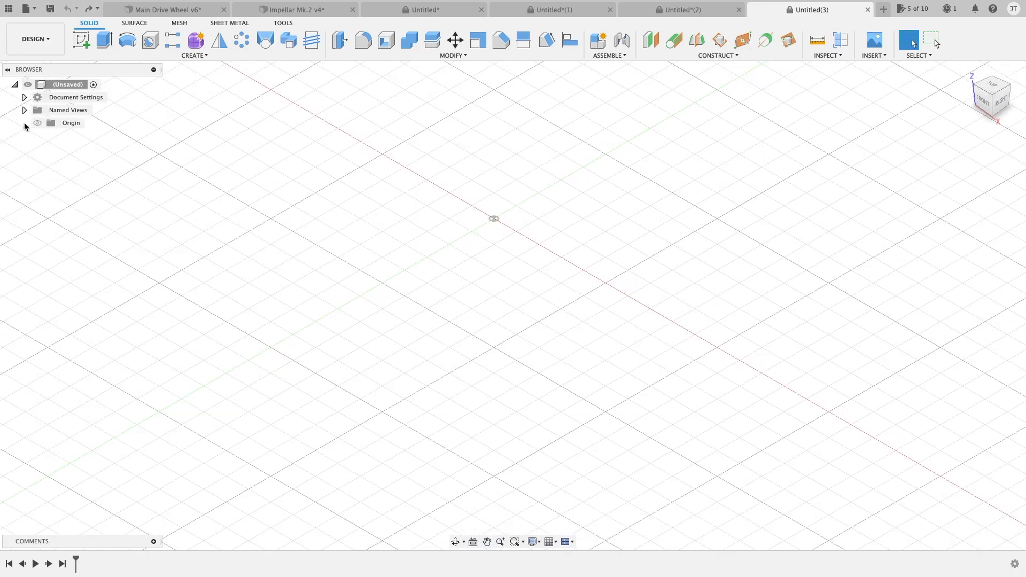
left_click(24, 124)
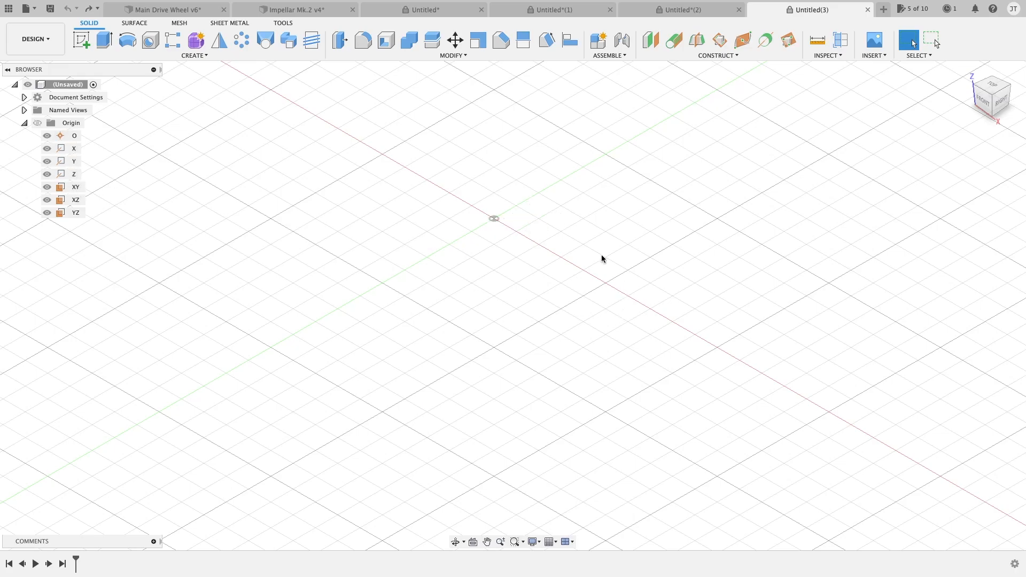
scroll(497, 218, "up", 2)
middle_click_drag(501, 217, 501, 234)
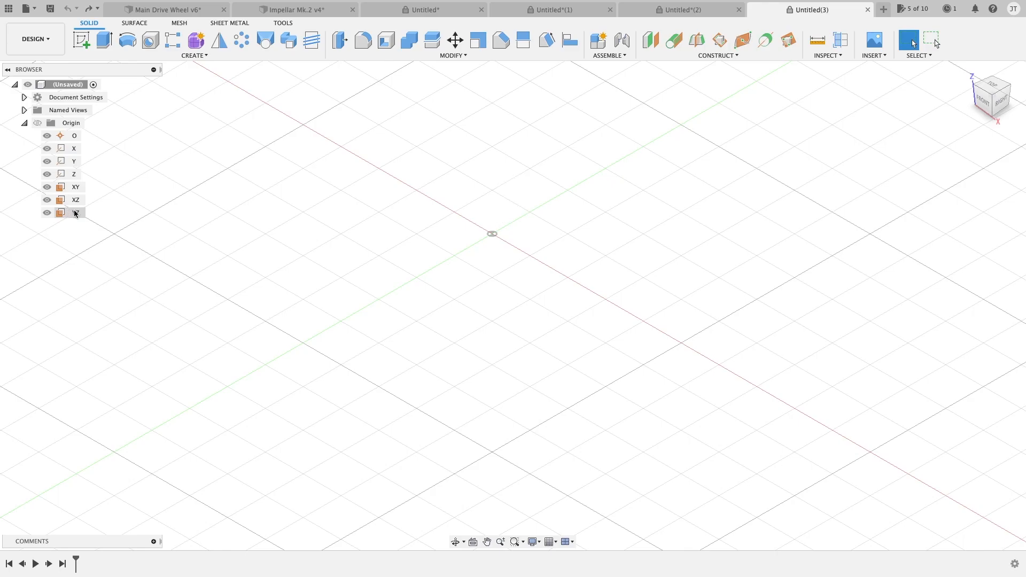
Examine the sketches, bodies and construction geometry listed in the Impellar Mk.2 design, and switch to the empty Untitled(2) document.
left_click(340, 15)
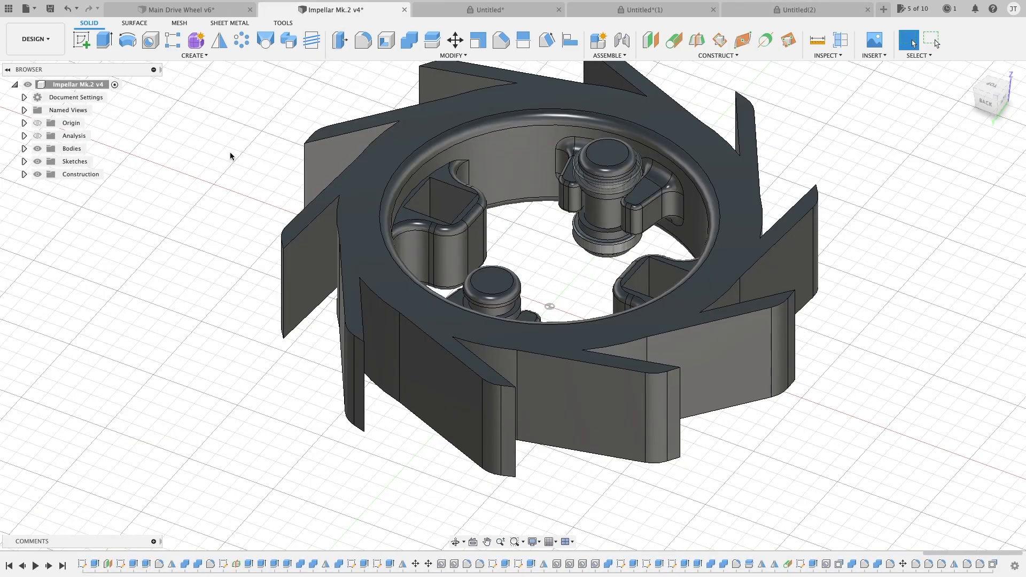
left_click(24, 161)
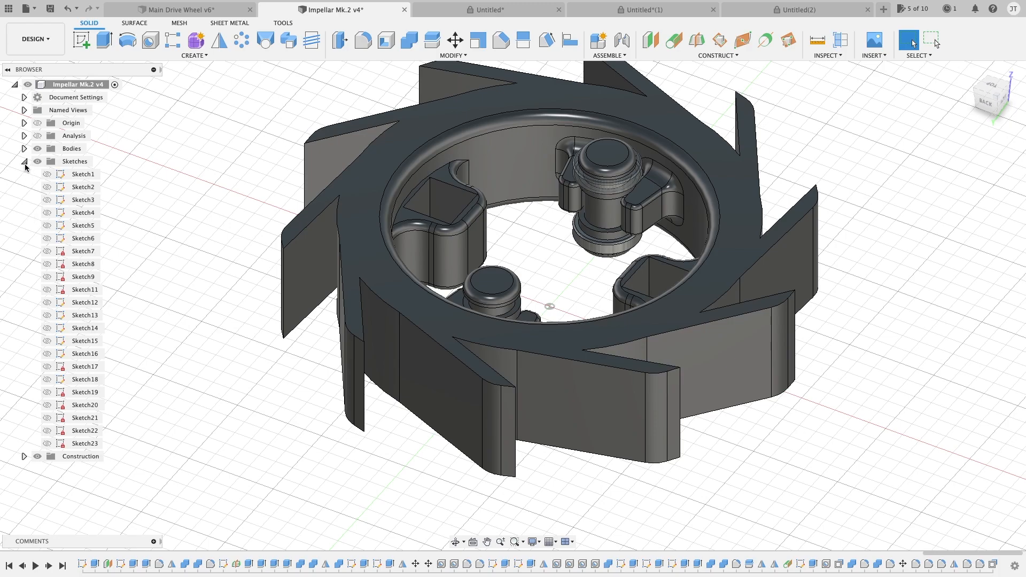
left_click(24, 162)
left_click(24, 149)
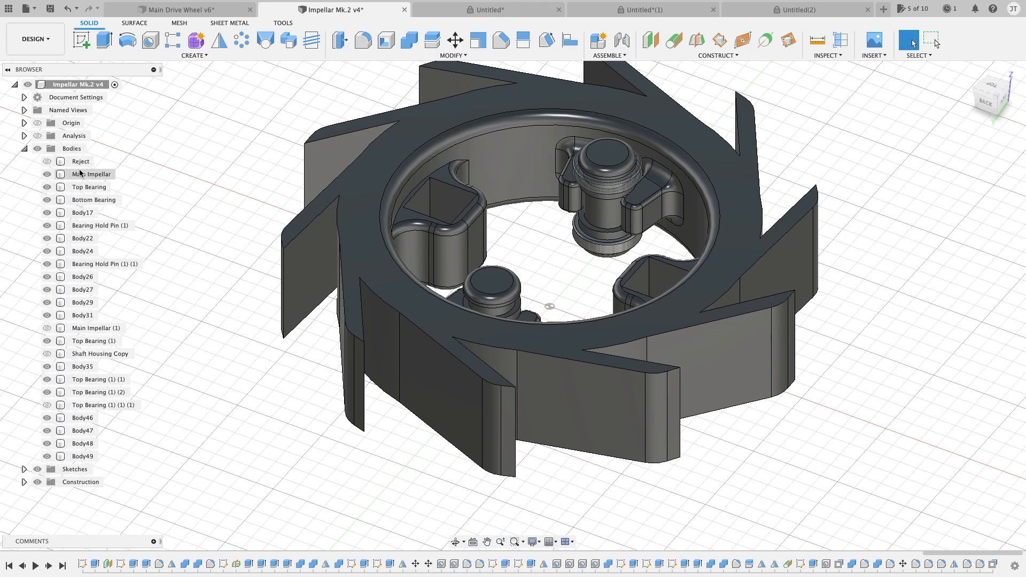
left_click(24, 149)
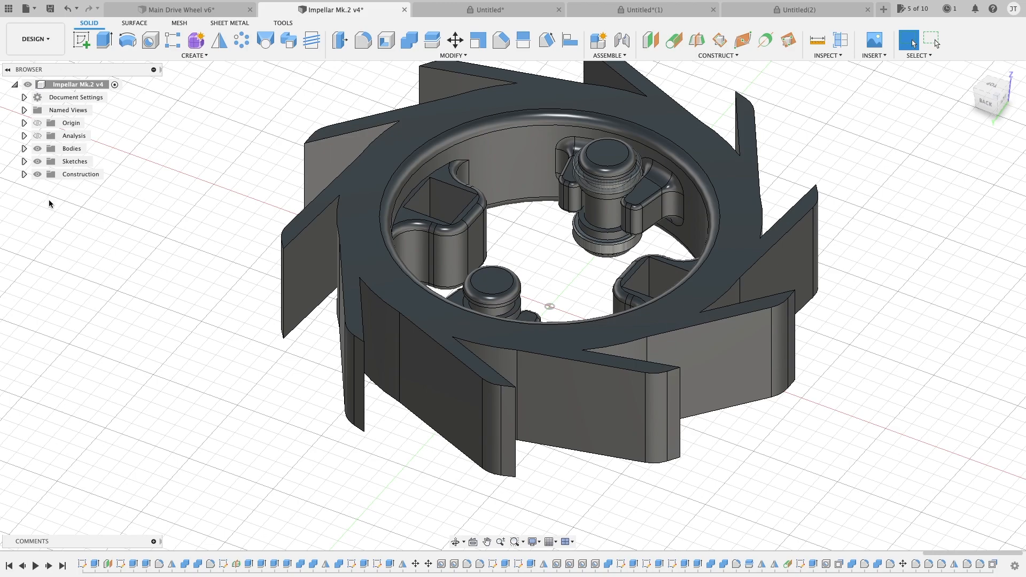
left_click(24, 175)
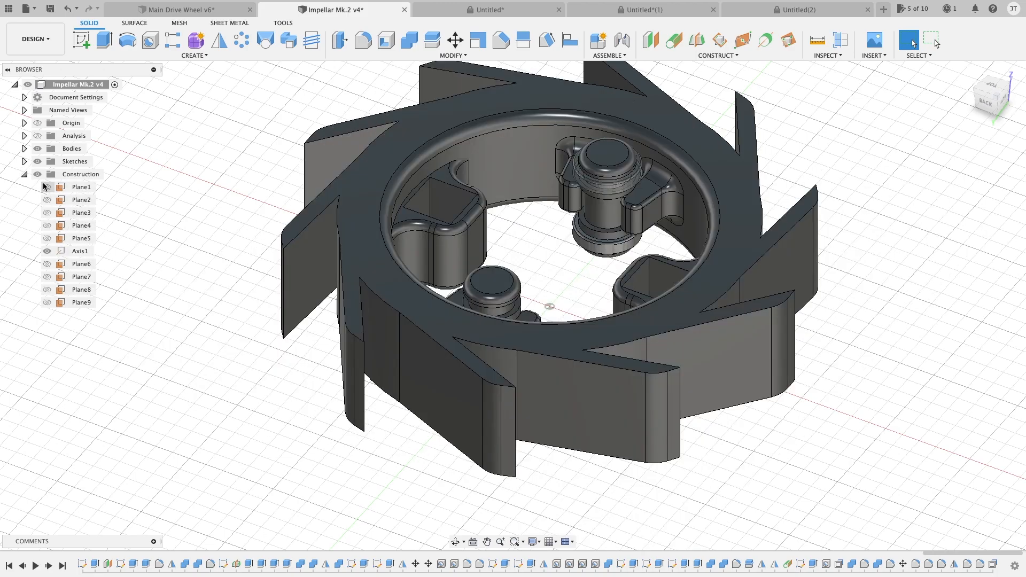
left_click(24, 174)
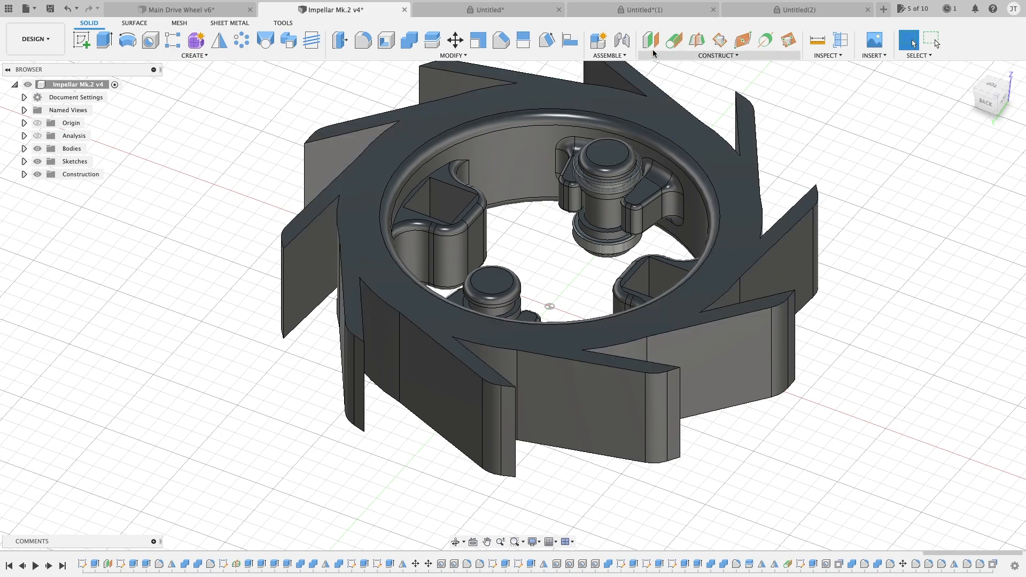
left_click(793, 11)
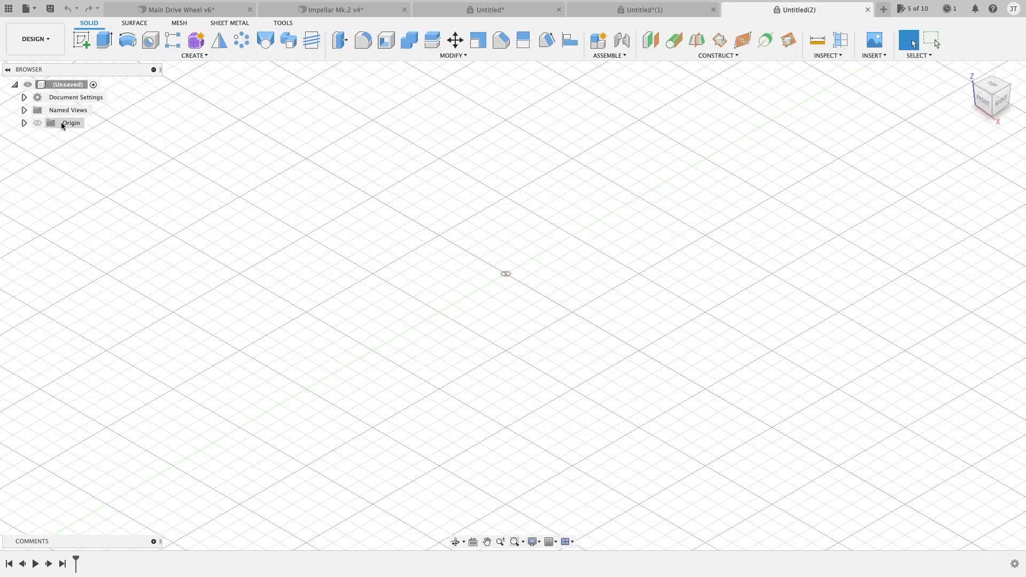